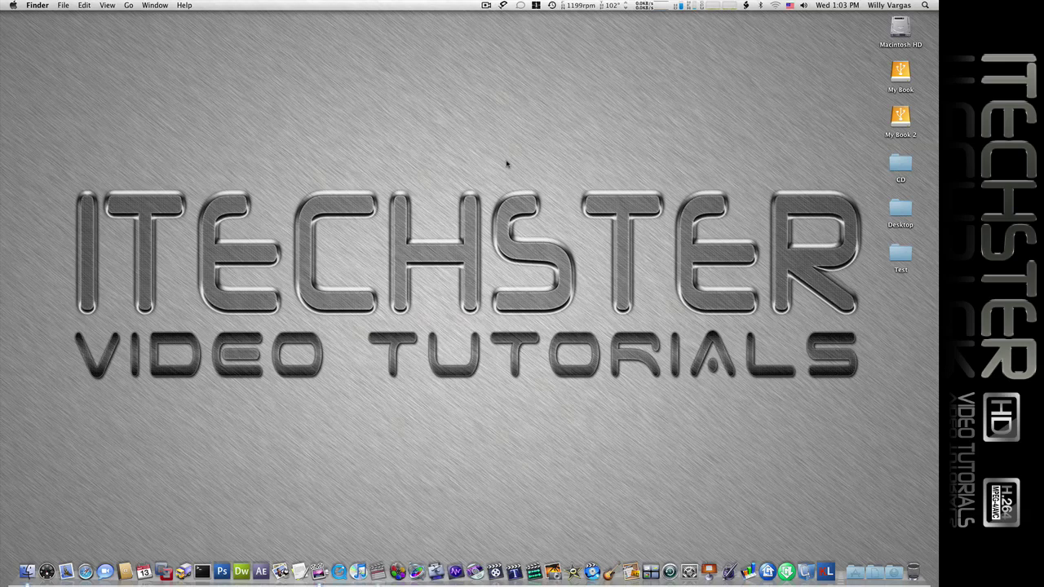
# Step: Switch to Final Cut Pro, where Sequence 1 holds six bullboykennels JPEG stills on V1
pyautogui.press('super+Tab')
pyautogui.press('super+Tab')
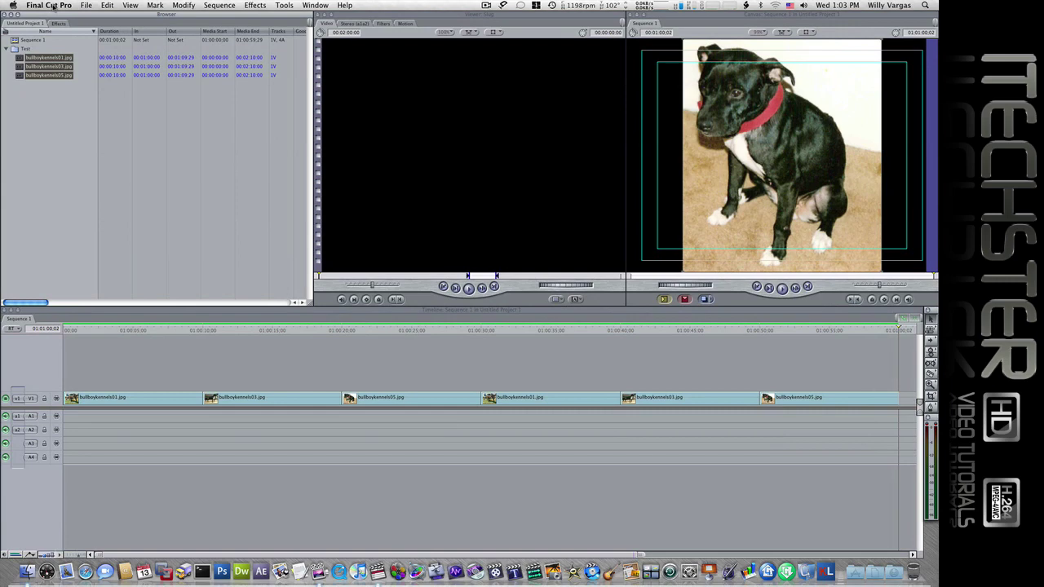
pyautogui.click(53, 6)
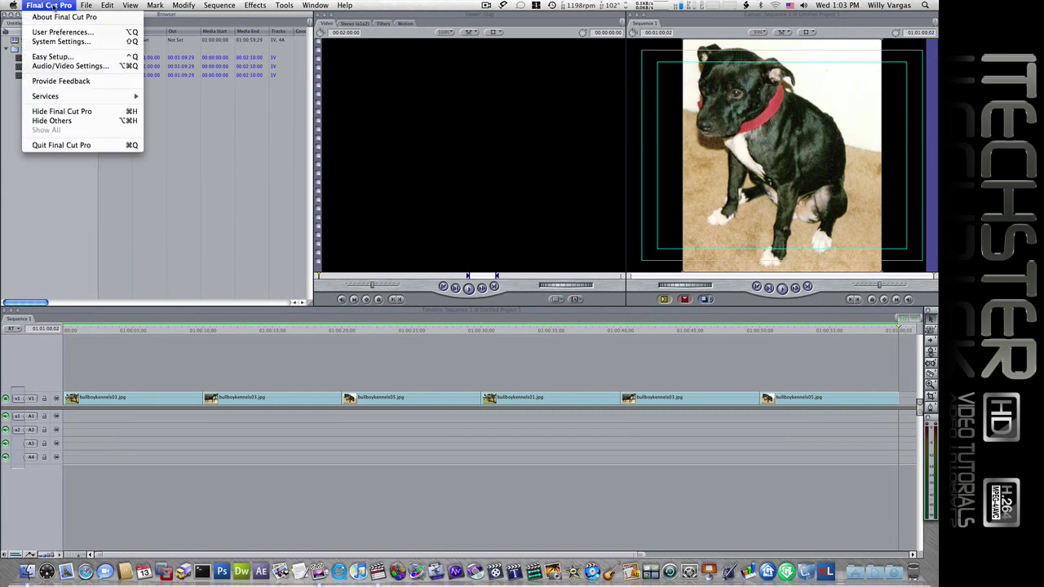
pyautogui.click(110, 86)
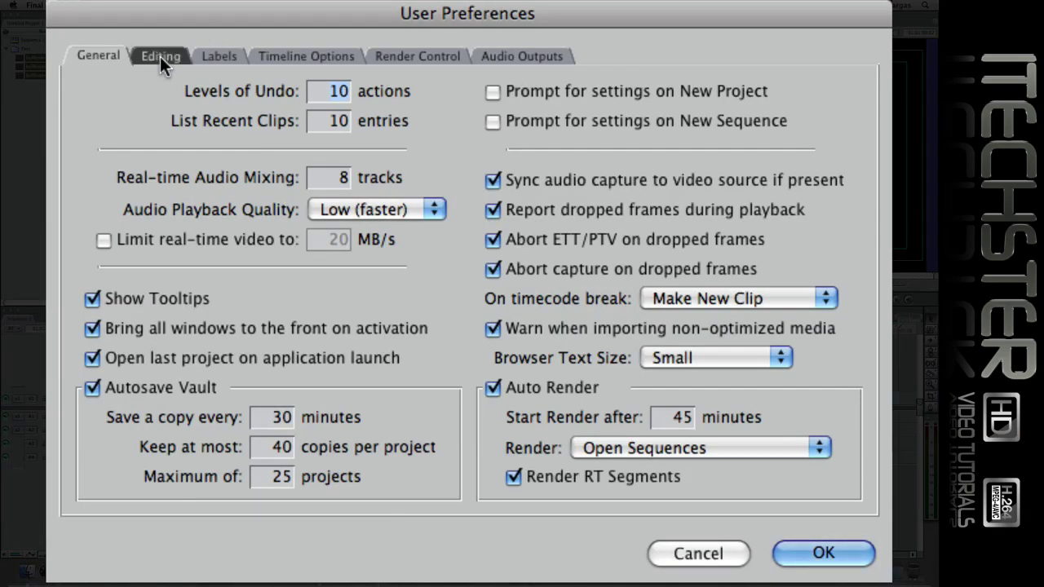
pyautogui.click(160, 57)
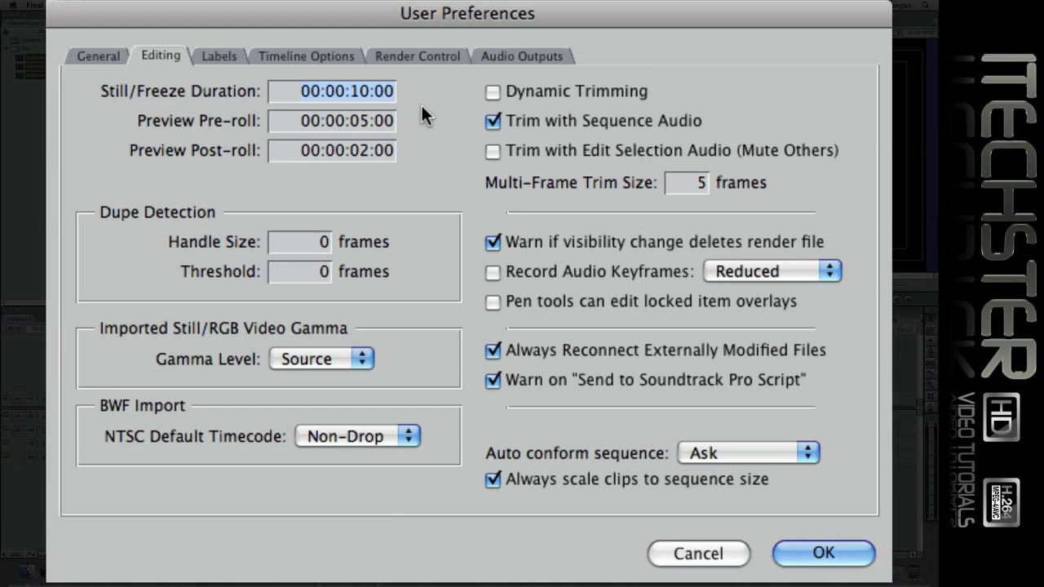
pyautogui.click(676, 559)
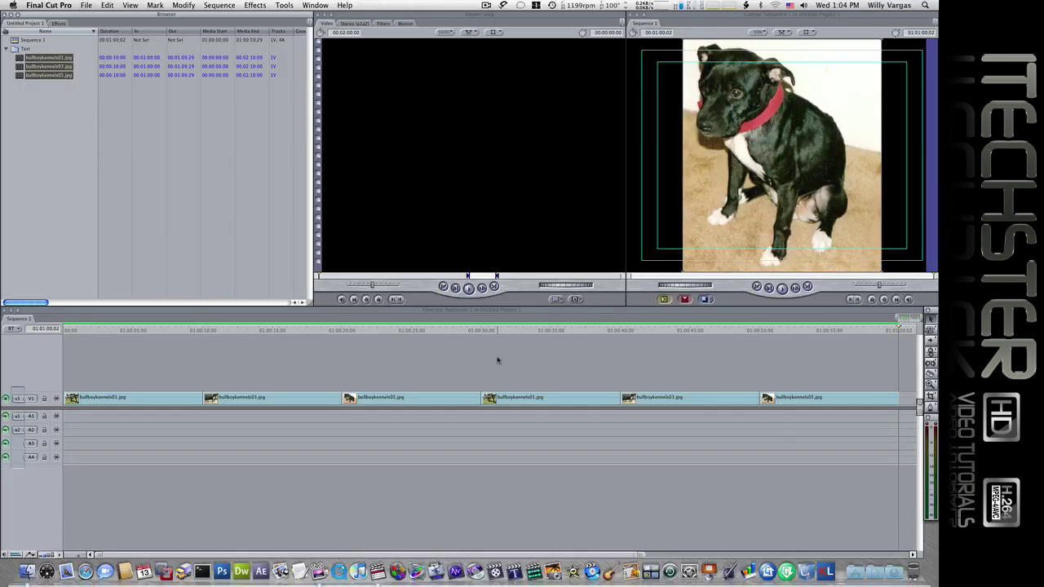
# Step: Load the first bullboykennels still in the Viewer to confirm its 00:00:10:00 duration, then select all clips
pyautogui.click(152, 400)
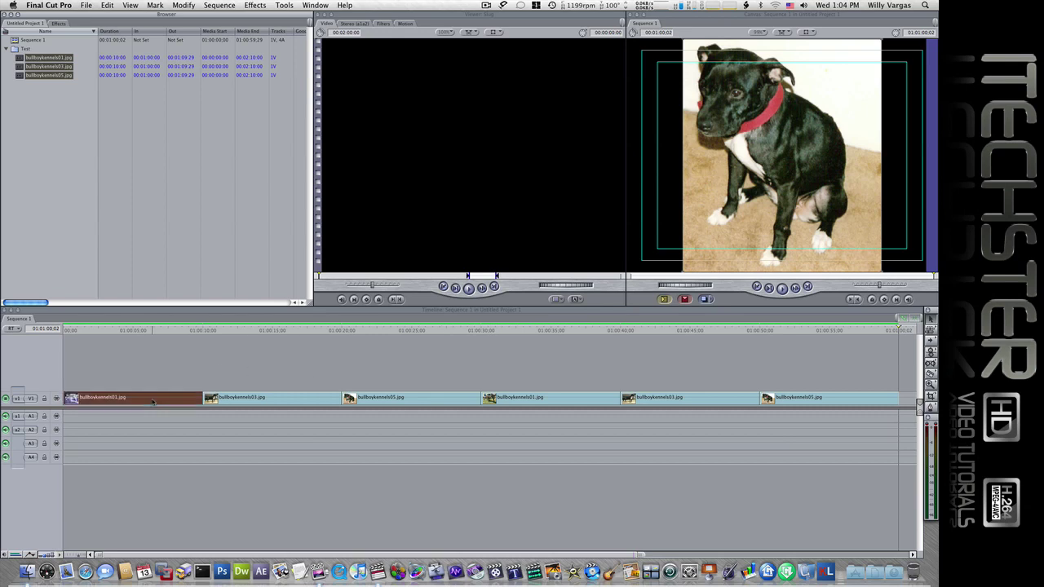
pyautogui.doubleClick(146, 399)
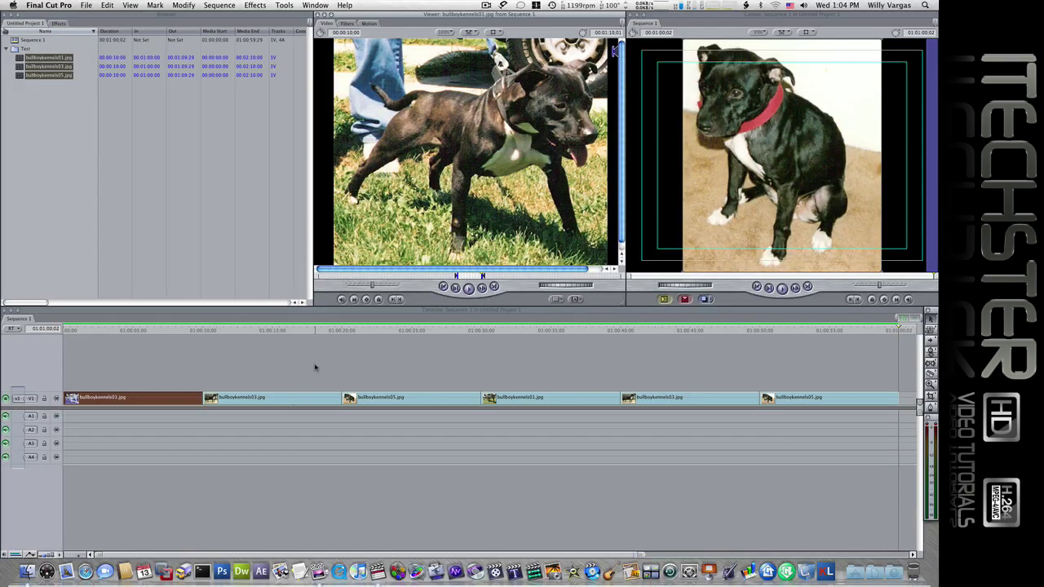
pyautogui.click(314, 367)
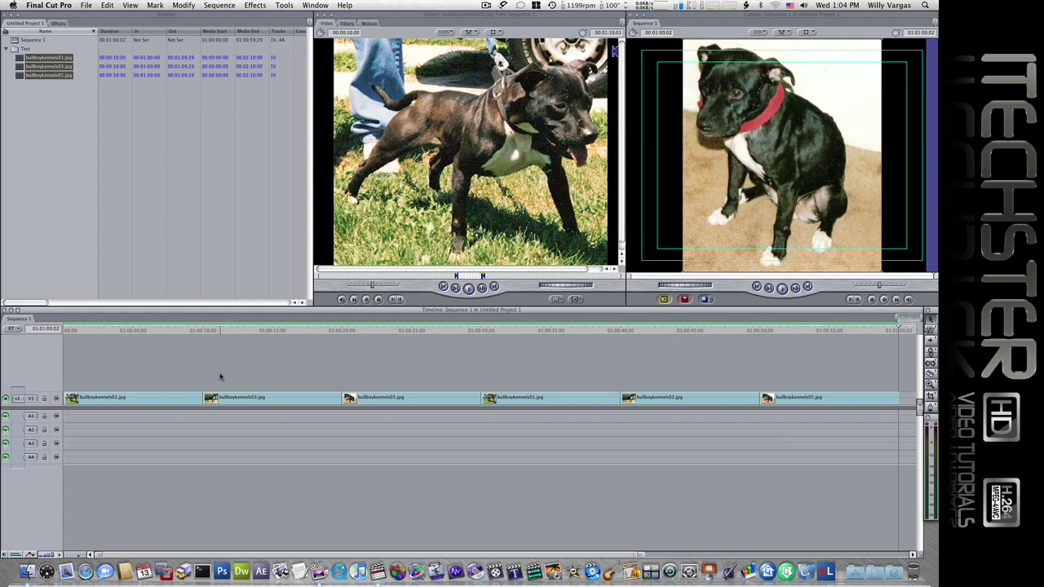
pyautogui.press('super+a')
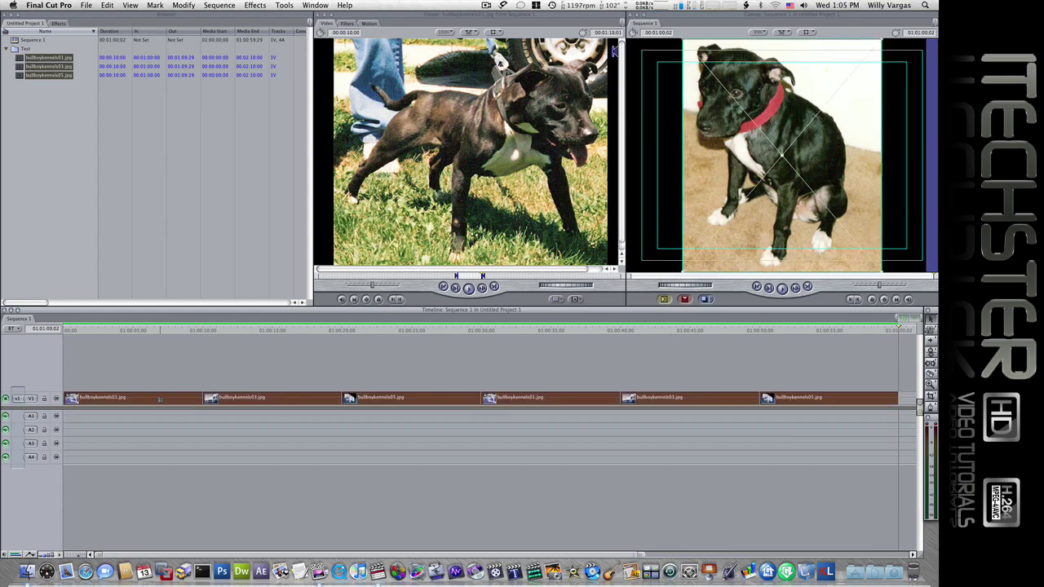
# Step: Set all six stills to 00:00:05:00 duration and fit the 30-second sequence to the timeline
pyautogui.rightClick(160, 398)
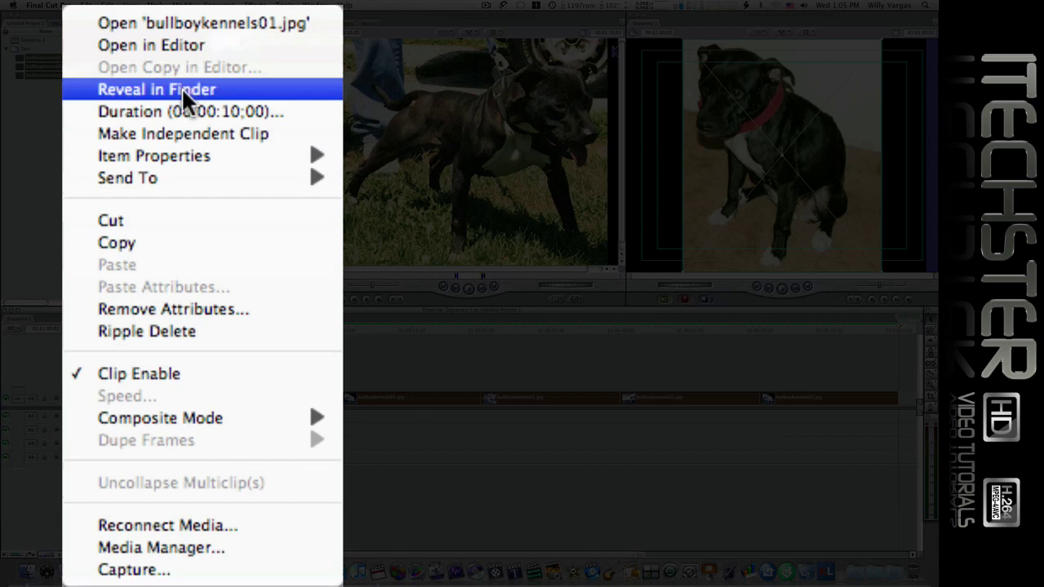
pyautogui.click(163, 114)
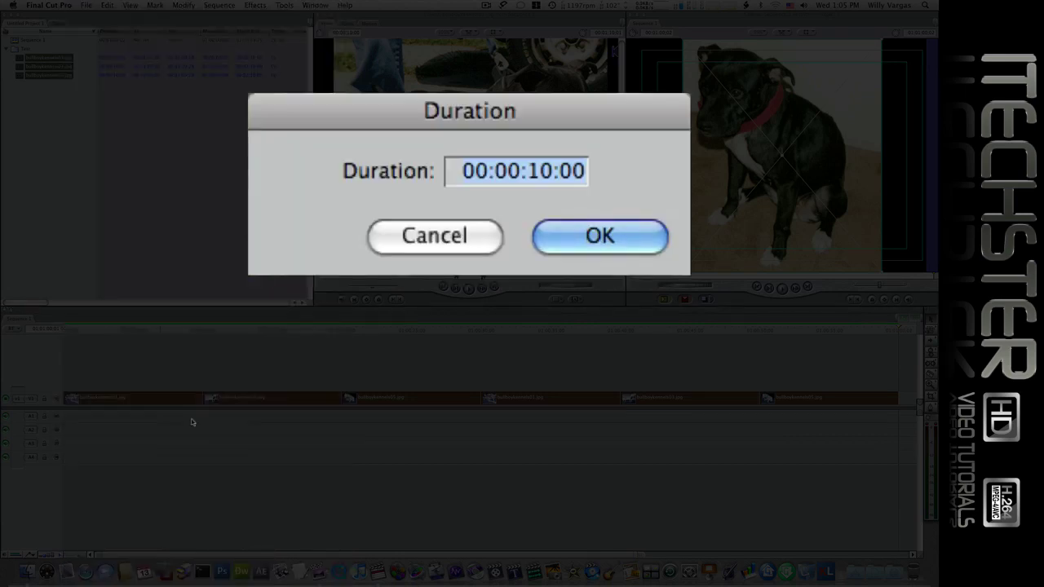
pyautogui.click(535, 170)
pyautogui.write('05')
pyautogui.click(626, 242)
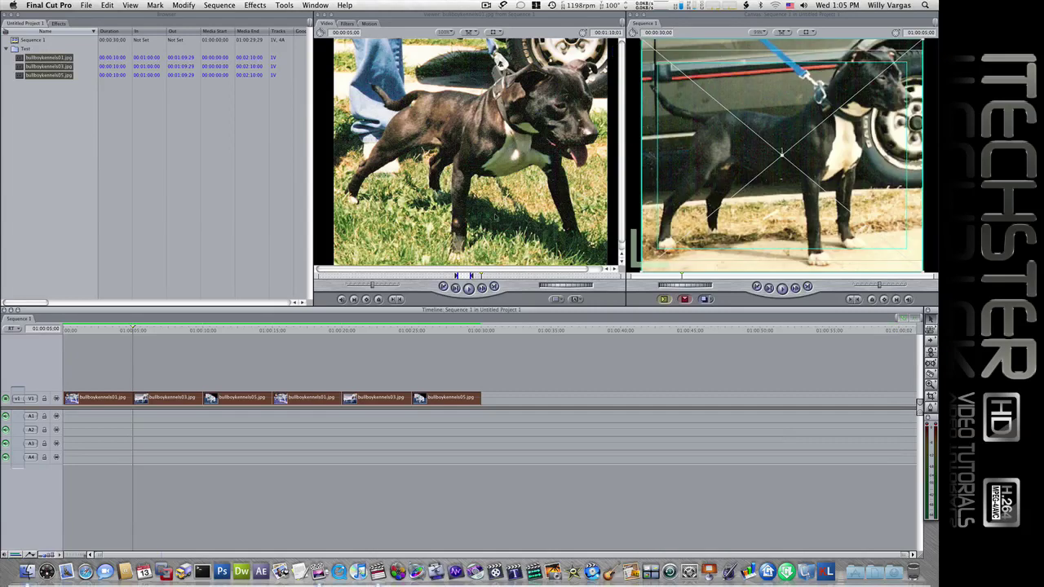
pyautogui.click(534, 360)
pyautogui.hotkey('shift', 'z')
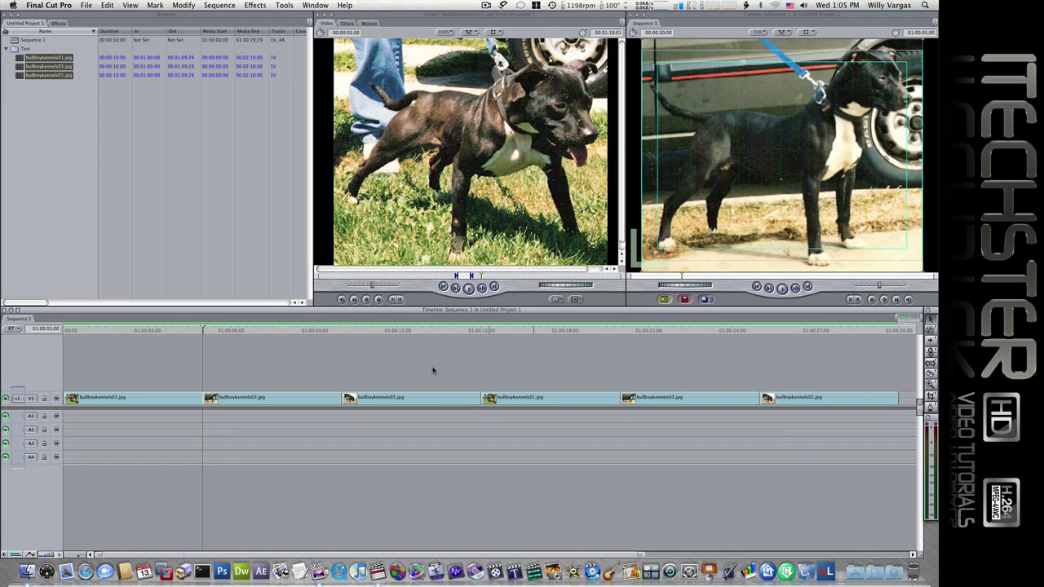
pyautogui.click(155, 399)
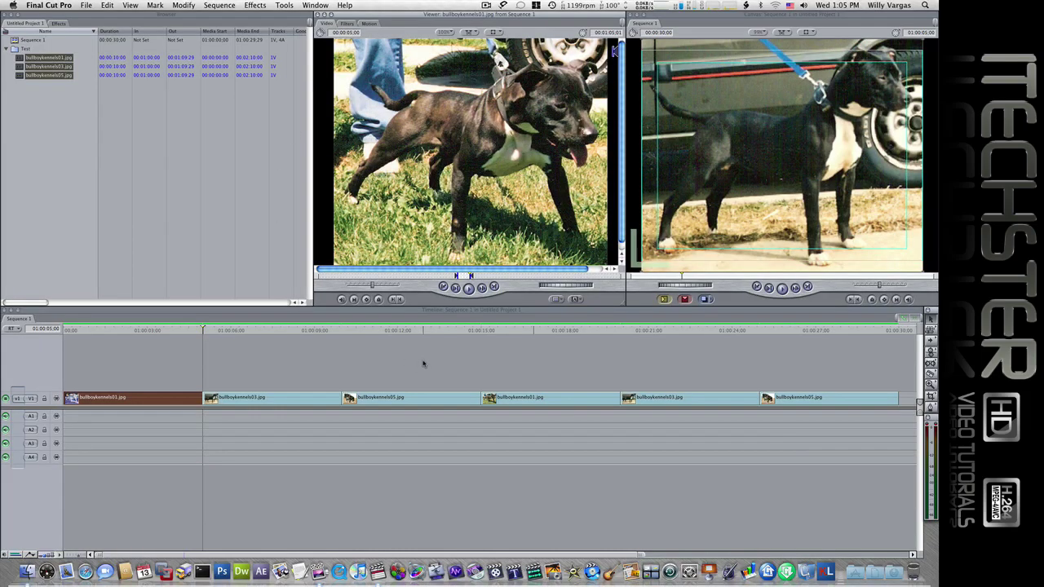
# Step: Overwrite the second and third stills with transitions, adding Cross Zoom before each
pyautogui.click(423, 364)
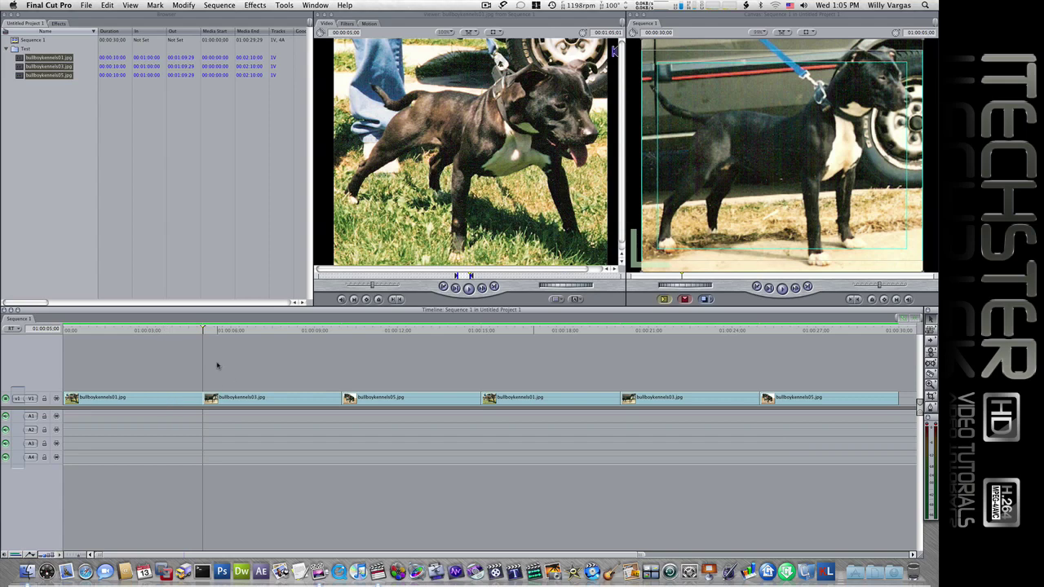
pyautogui.click(239, 400)
pyautogui.click(235, 381)
pyautogui.moveTo(228, 376); pyautogui.dragTo(414, 419)
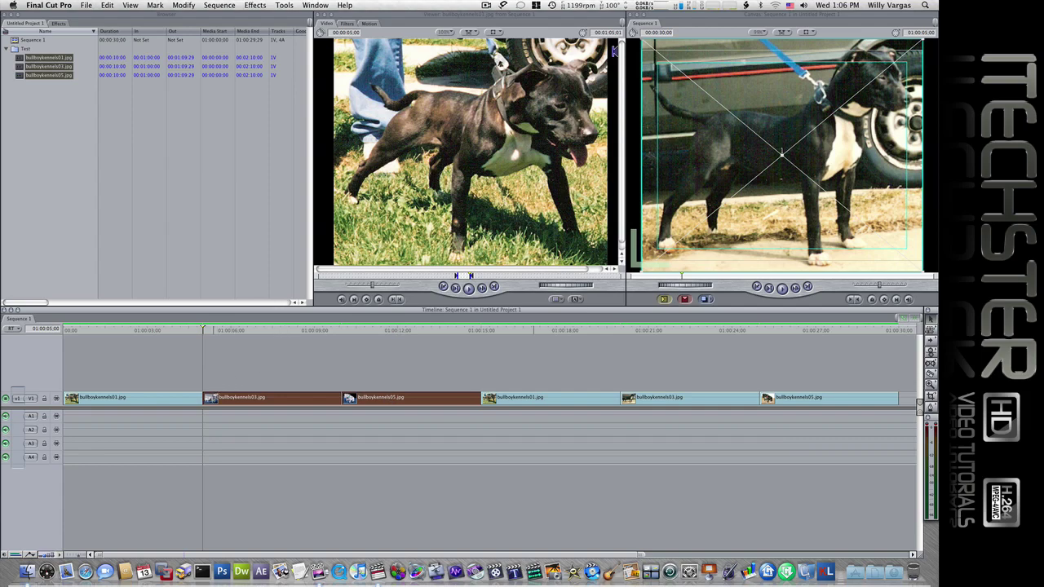
pyautogui.moveTo(205, 398); pyautogui.dragTo(872, 174)
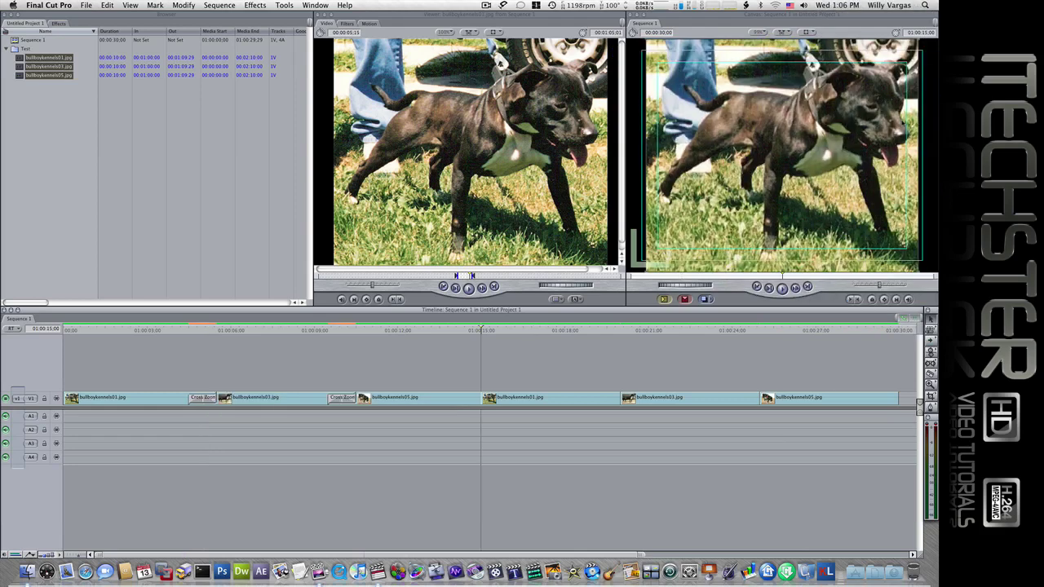
# Step: Preview the first Cross Zoom, then select the three stills after the 01:00:15:00 mark
pyautogui.click(180, 327)
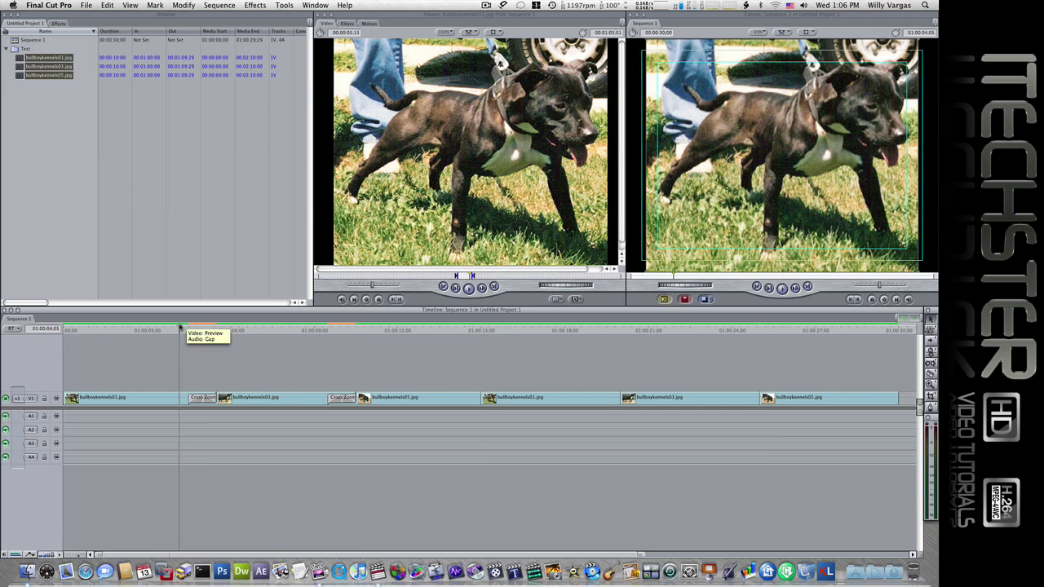
pyautogui.press('space')
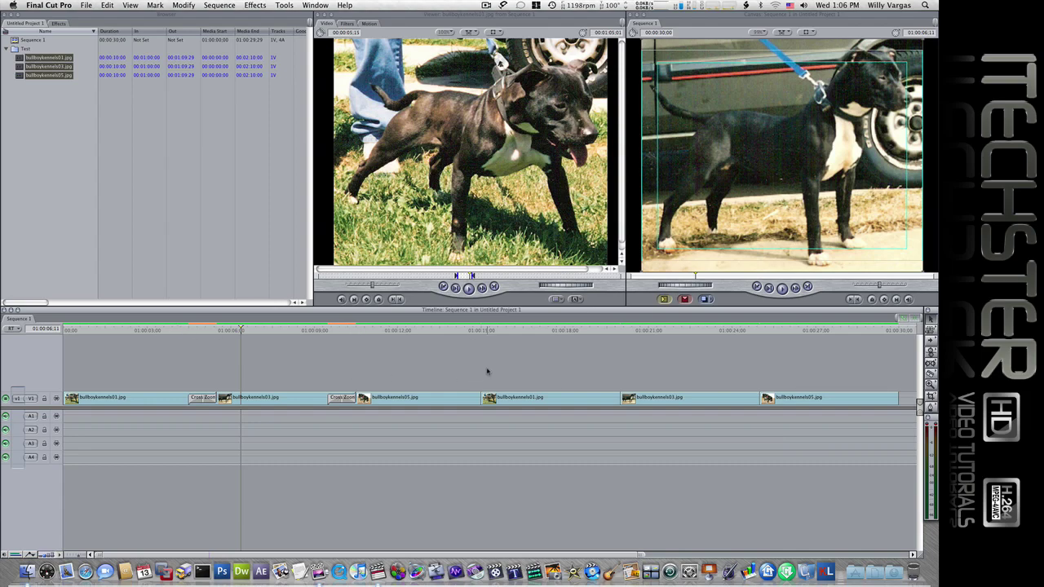
pyautogui.click(481, 330)
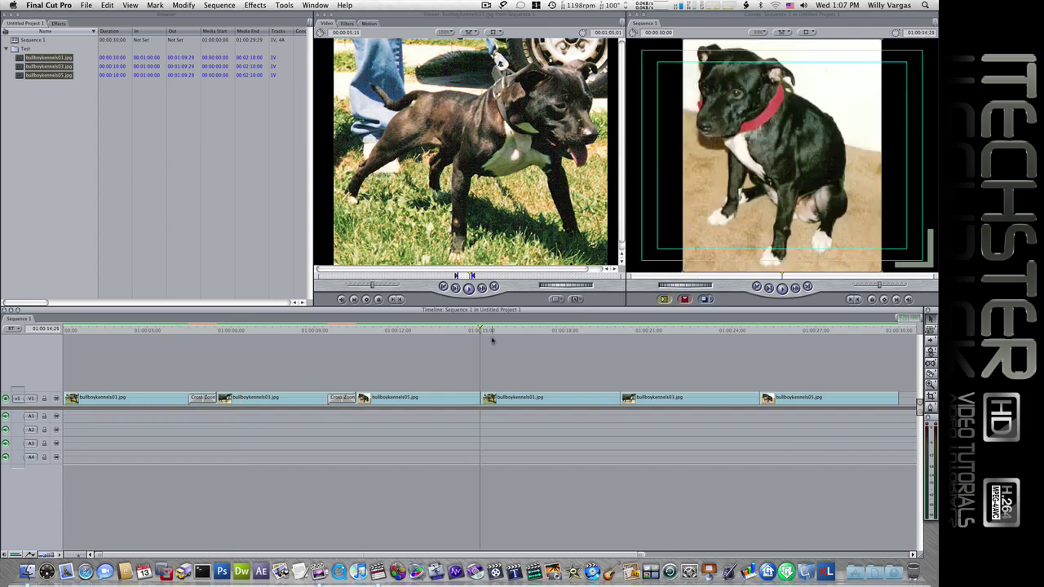
pyautogui.press('Right')
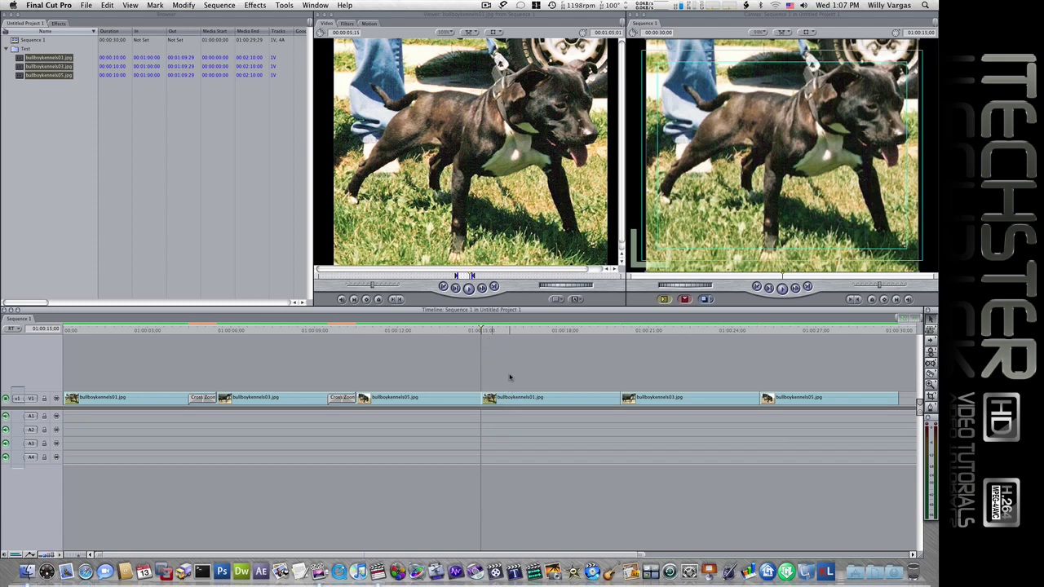
pyautogui.moveTo(510, 377); pyautogui.dragTo(856, 417)
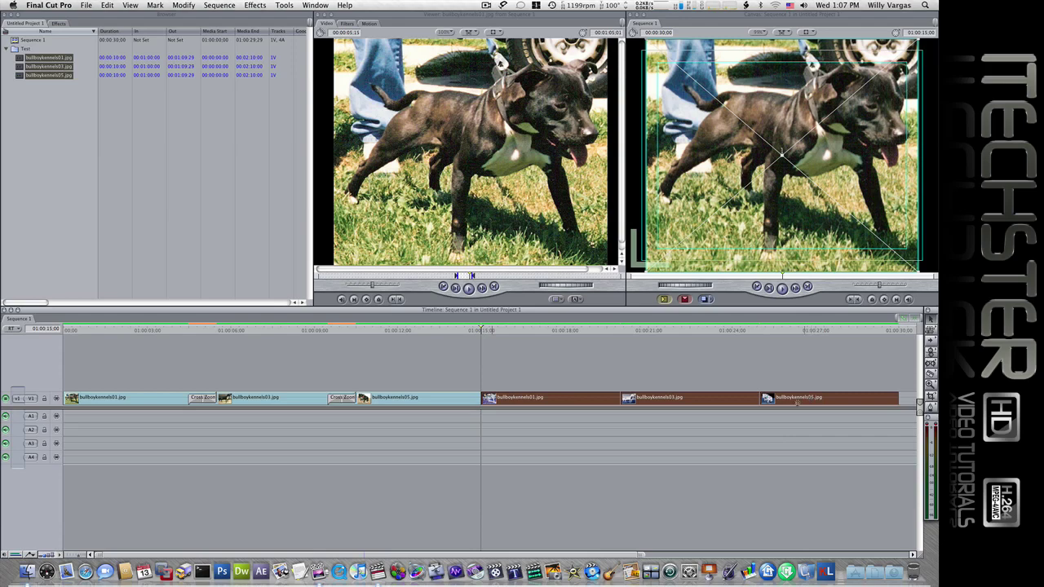
# Step: Set Cross Dissolve from Video Transitions > Dissolve as the default transition
pyautogui.click(58, 24)
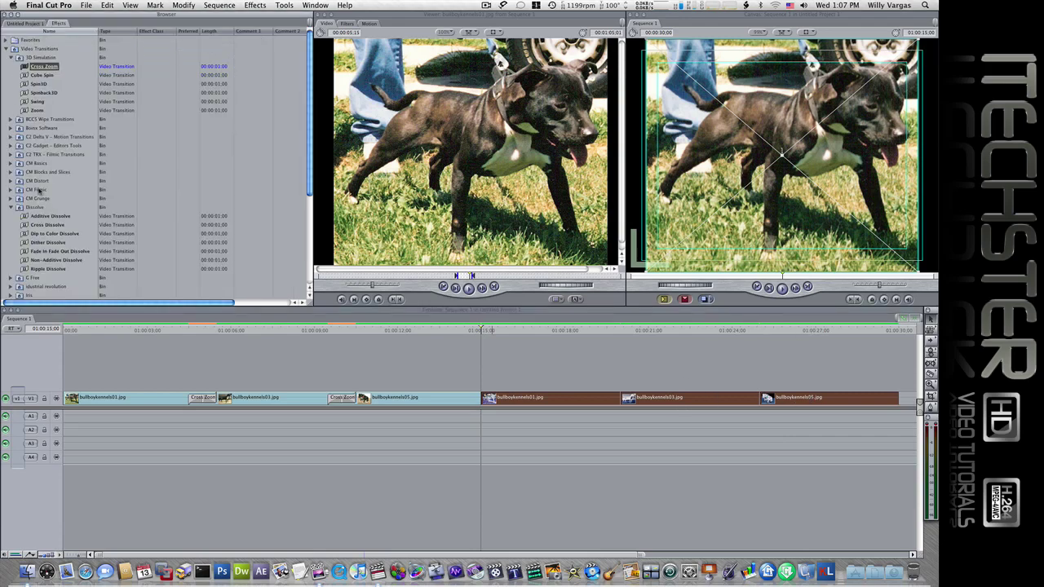
pyautogui.click(33, 226)
pyautogui.rightClick(26, 228)
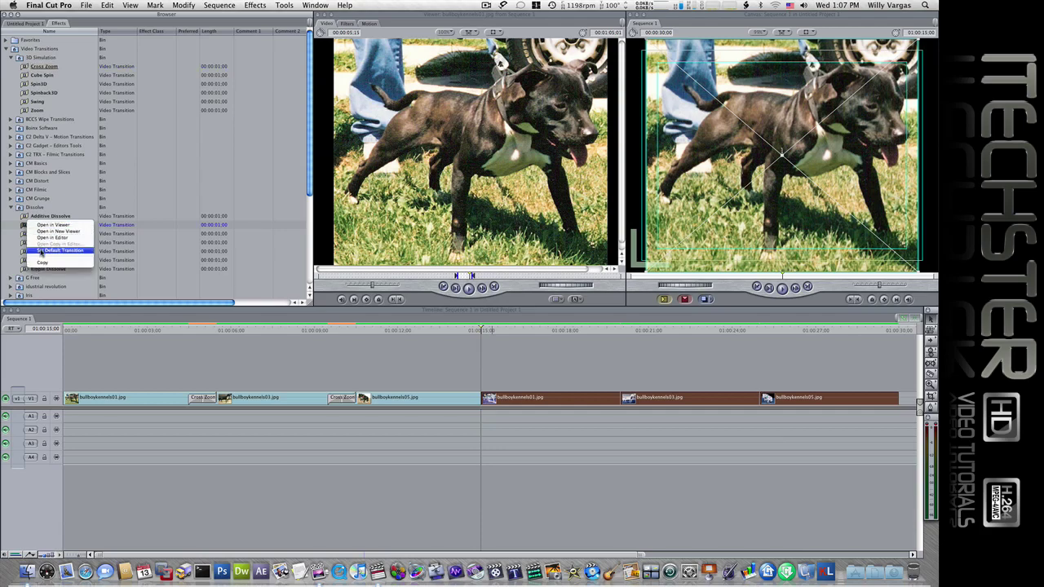
pyautogui.click(42, 252)
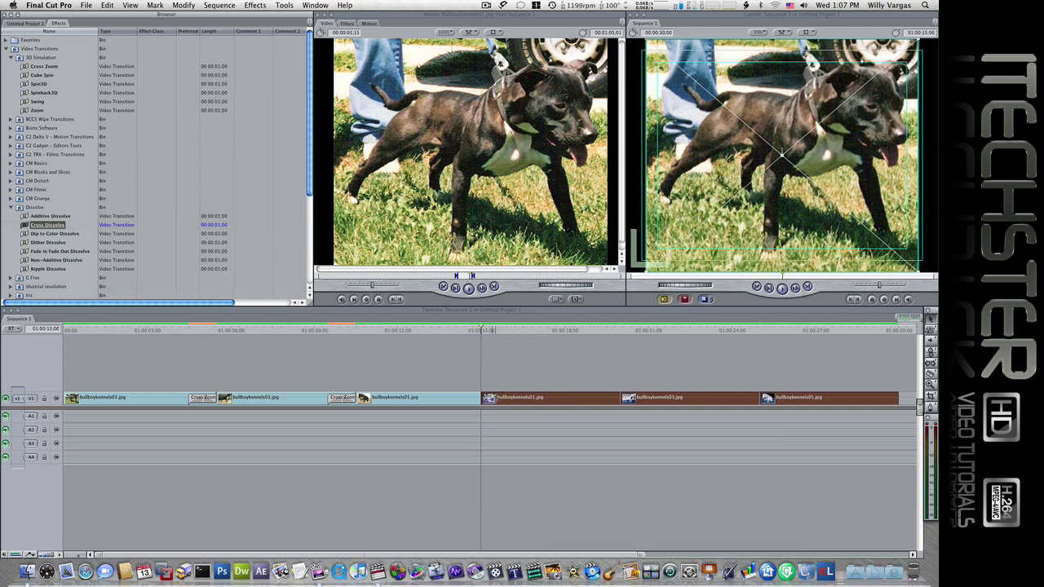
# Step: Overwrite the last three stills with transitions so Cross Dissolves lead into each
pyautogui.moveTo(473, 155); pyautogui.dragTo(876, 179)
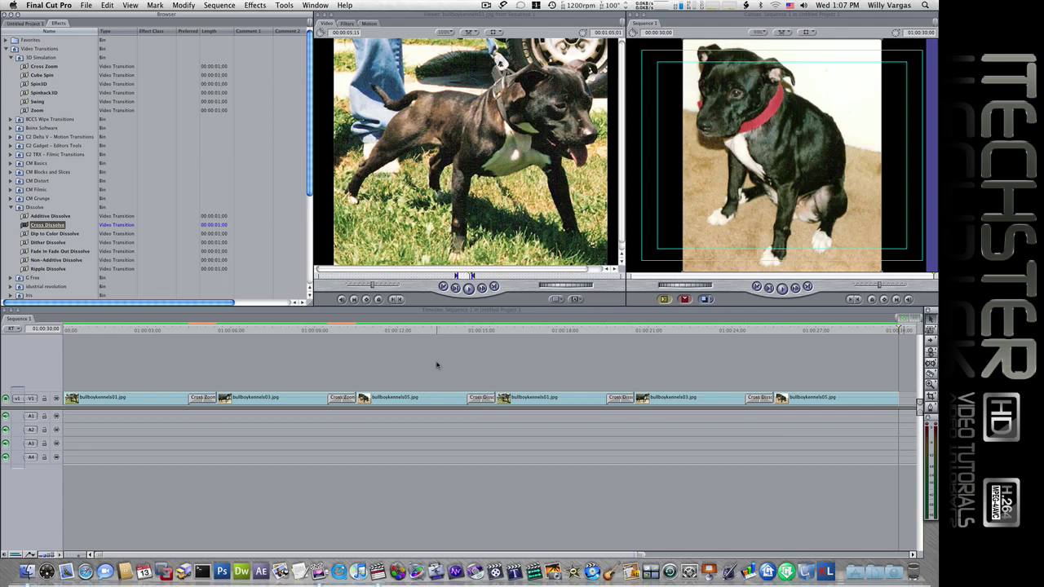
# Step: Play through the first Cross Dissolve, jump back to its edit point, and deselect the clip
pyautogui.click(457, 329)
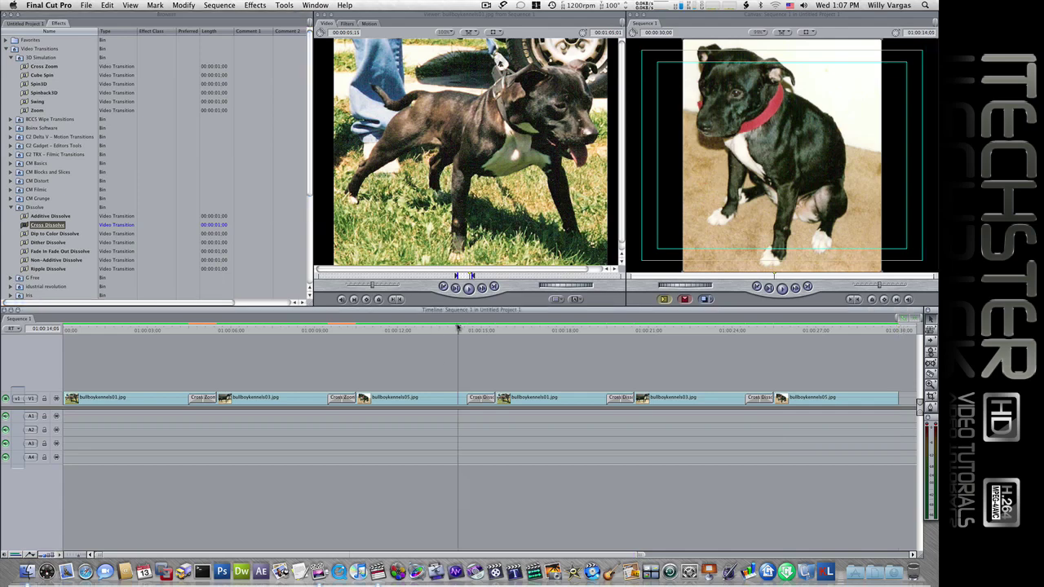
pyautogui.press('space')
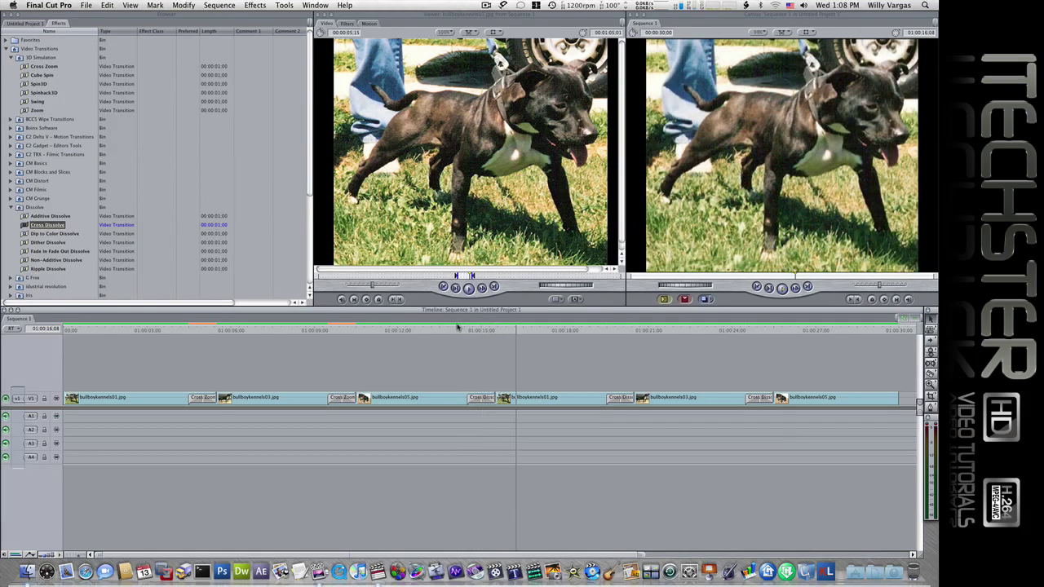
pyautogui.press('space')
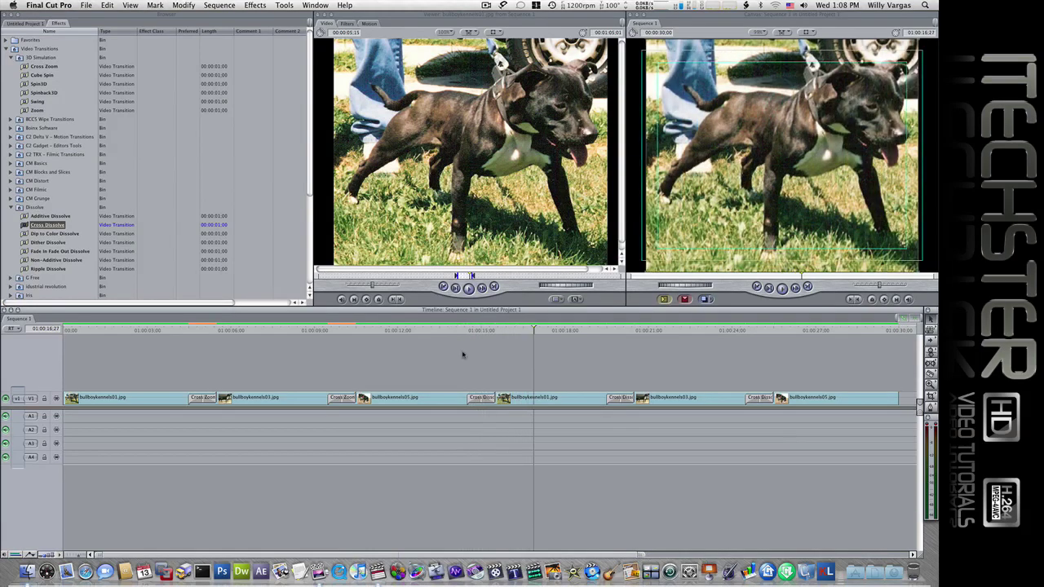
pyautogui.click(518, 400)
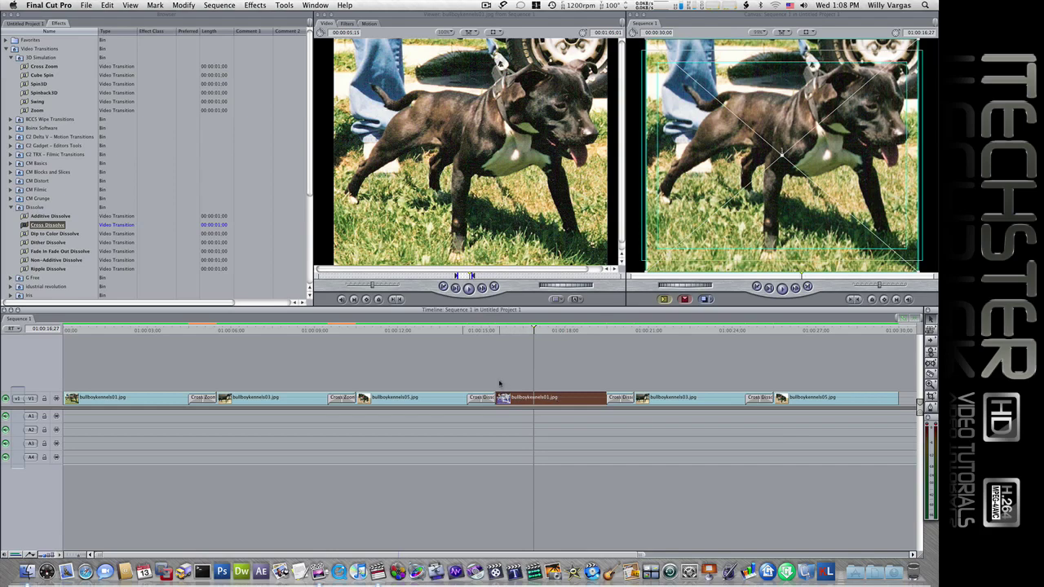
pyautogui.press('Up')
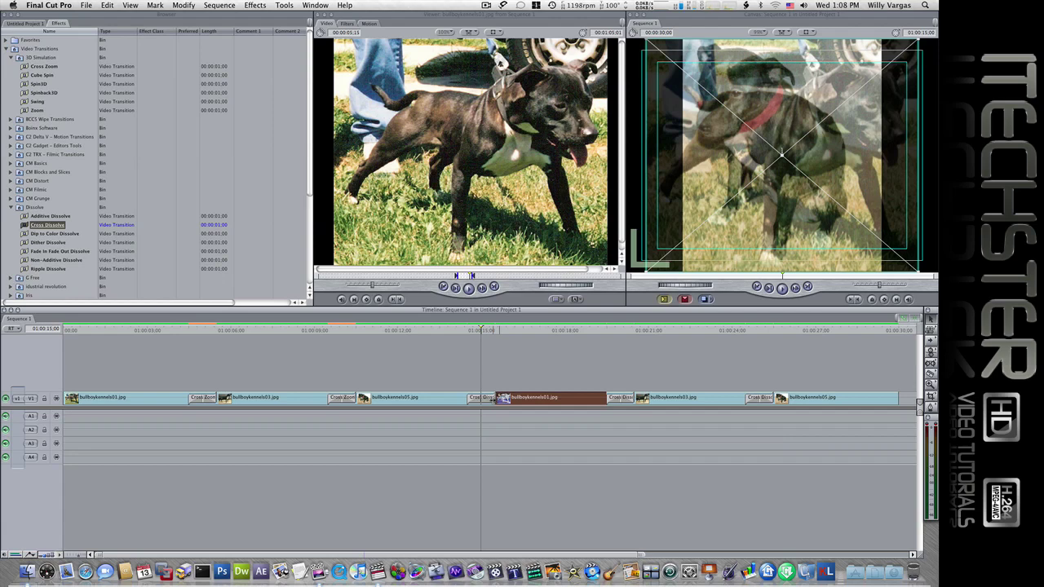
pyautogui.click(458, 366)
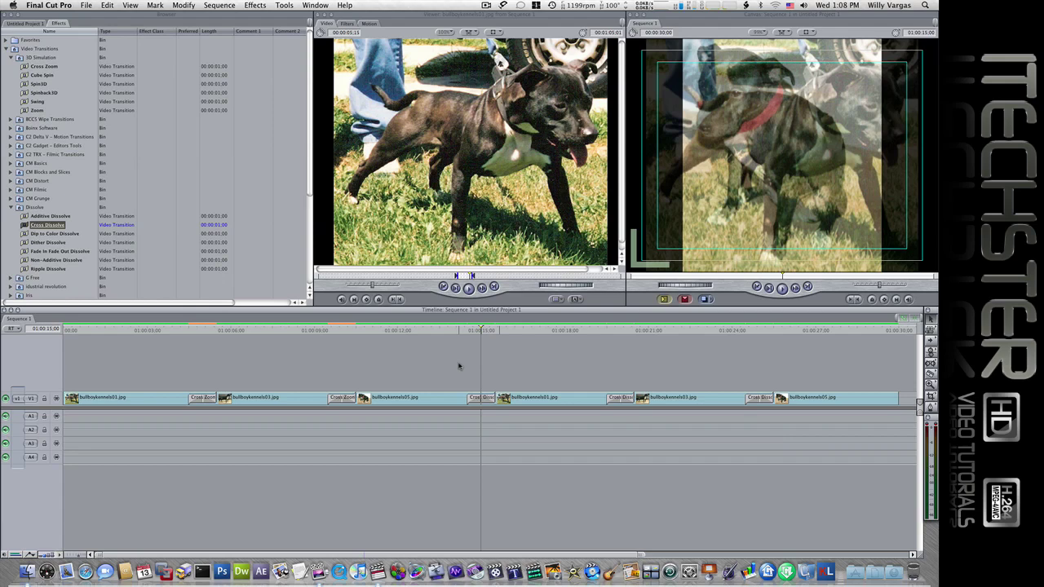
pyautogui.press('super+h')
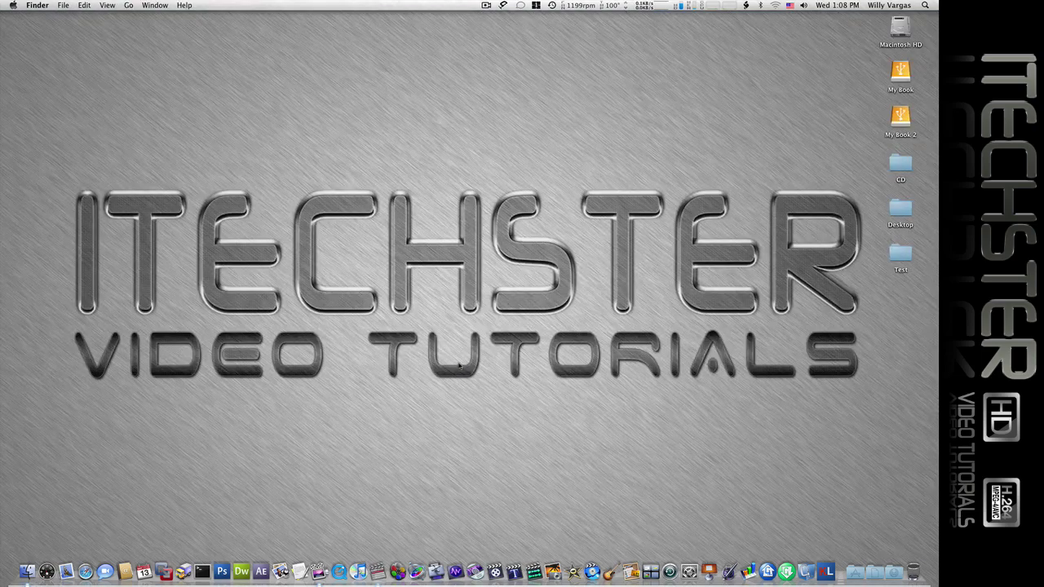